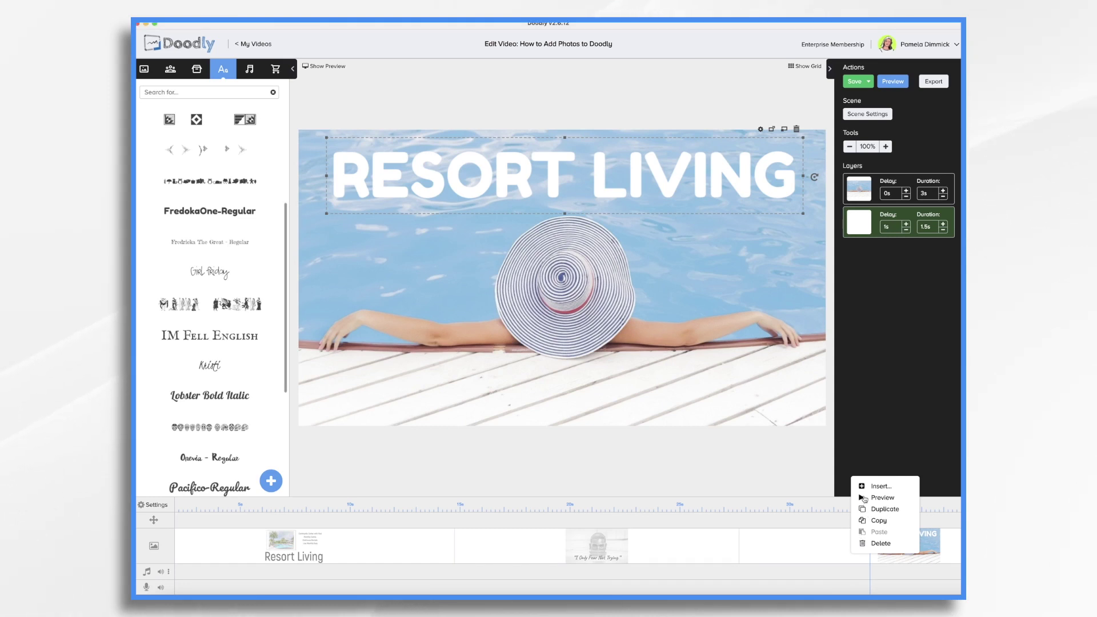
- Preview a finished scene and the 'I Only Fear Not Trying.' quote scene, then view Pixabay's download sizes
left_click(883, 498)
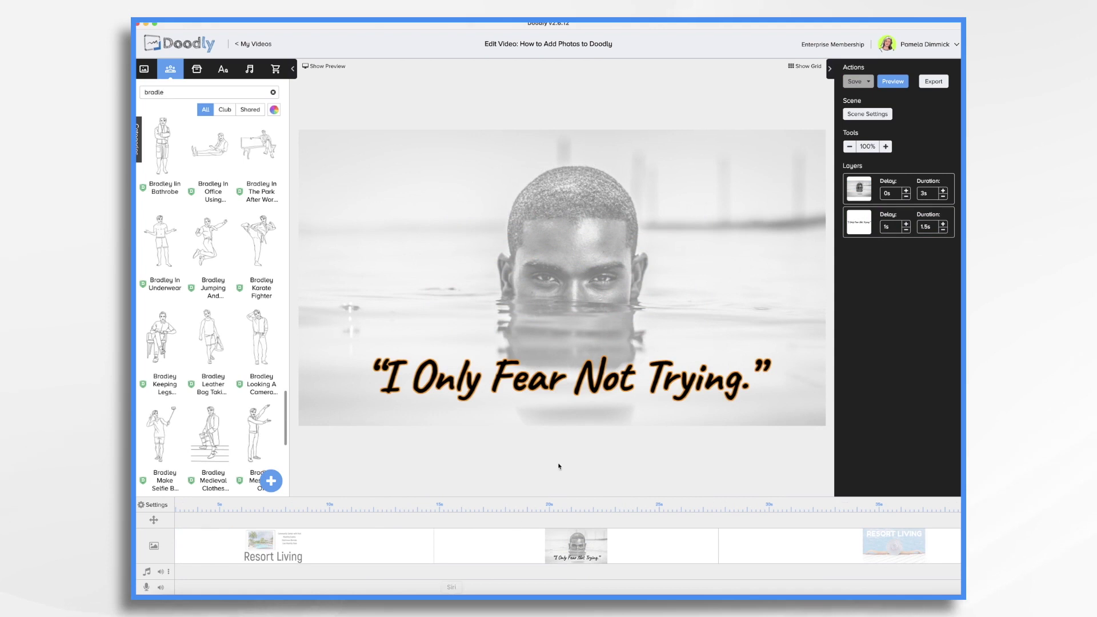
right_click(500, 548)
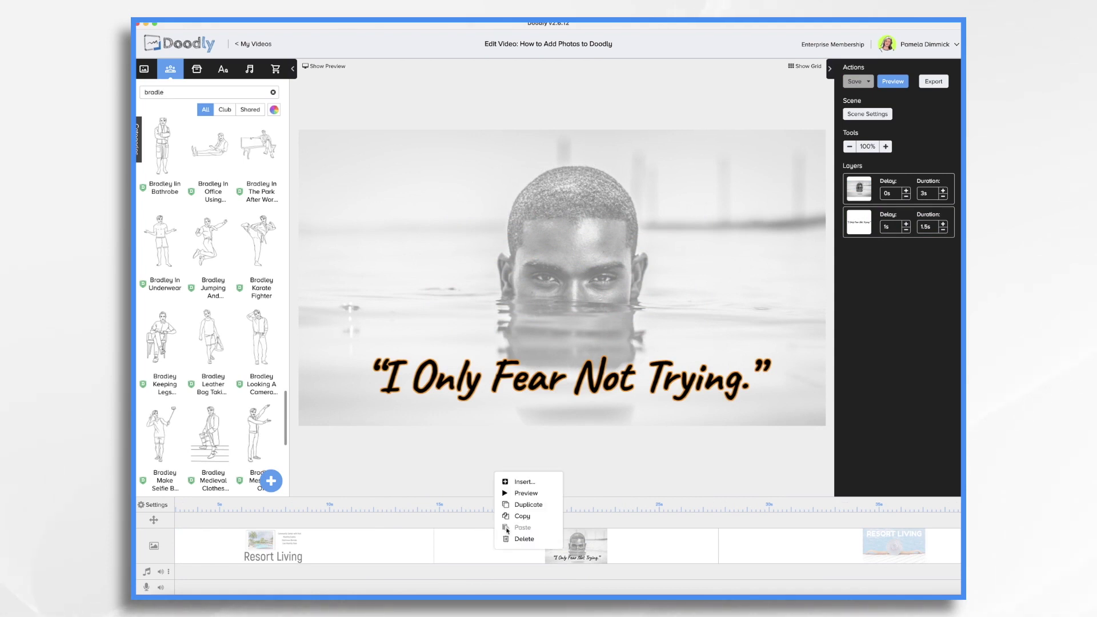
left_click(506, 493)
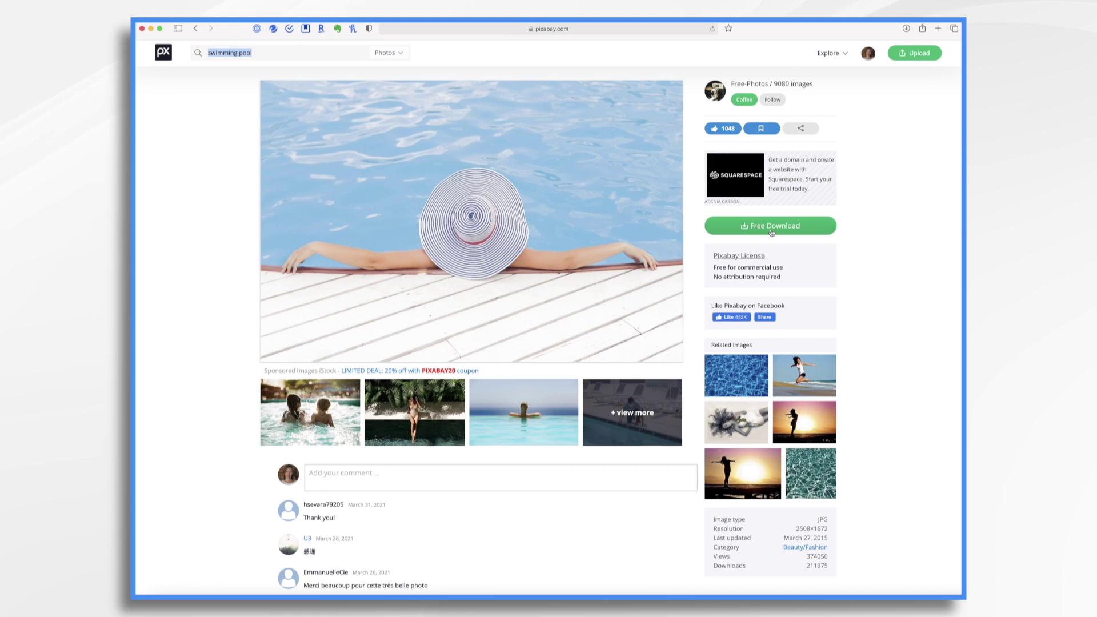
left_click(771, 228)
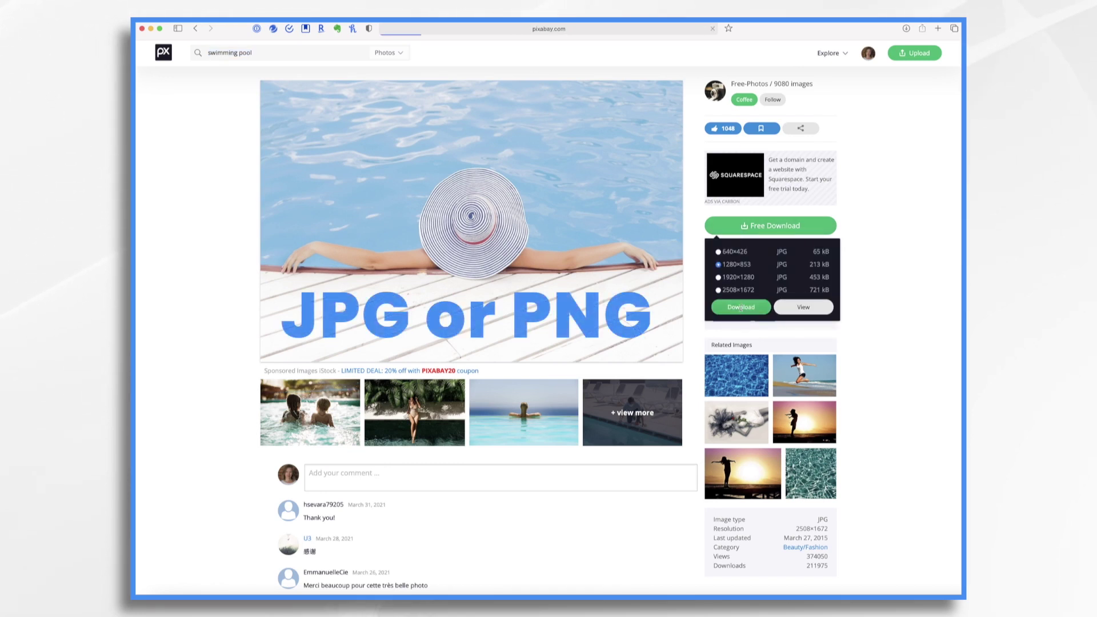
- Download the Pixabay swimming-pool photo as a 1280×853 JPG
left_click(742, 309)
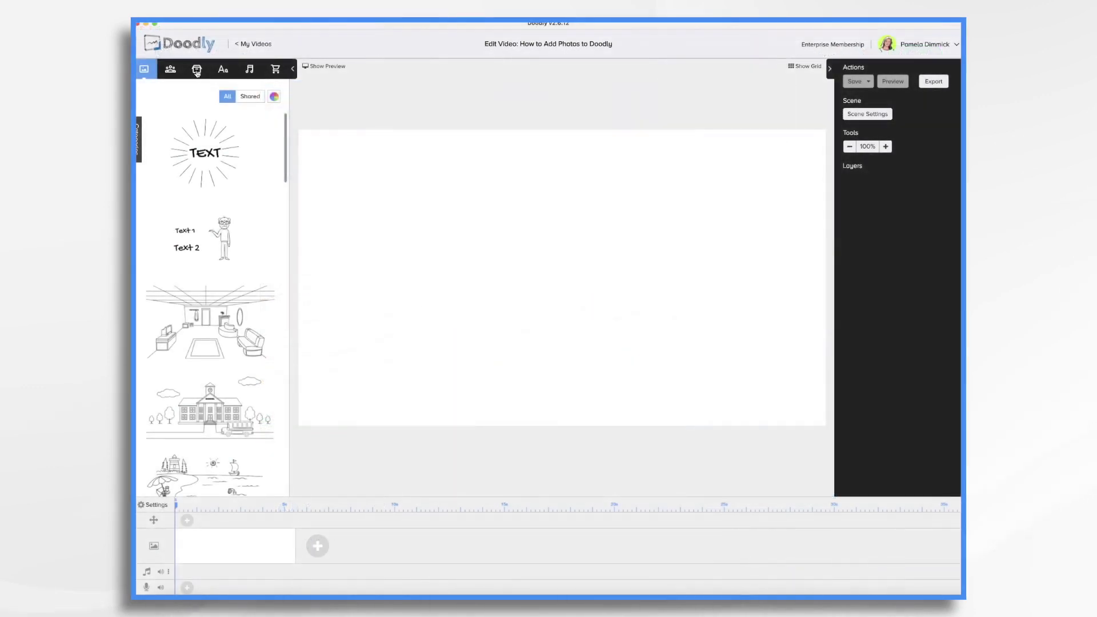
- Upload pool-1395071_1280.jpg from the Props tab as a new prop titled 'Pool'
left_click(196, 69)
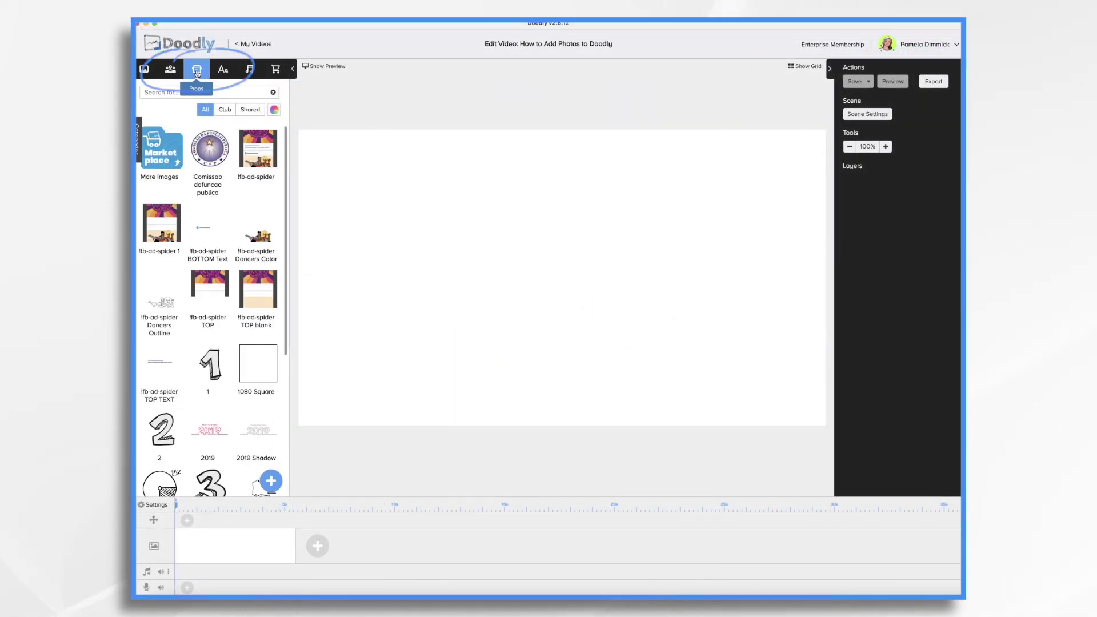
left_click(271, 482)
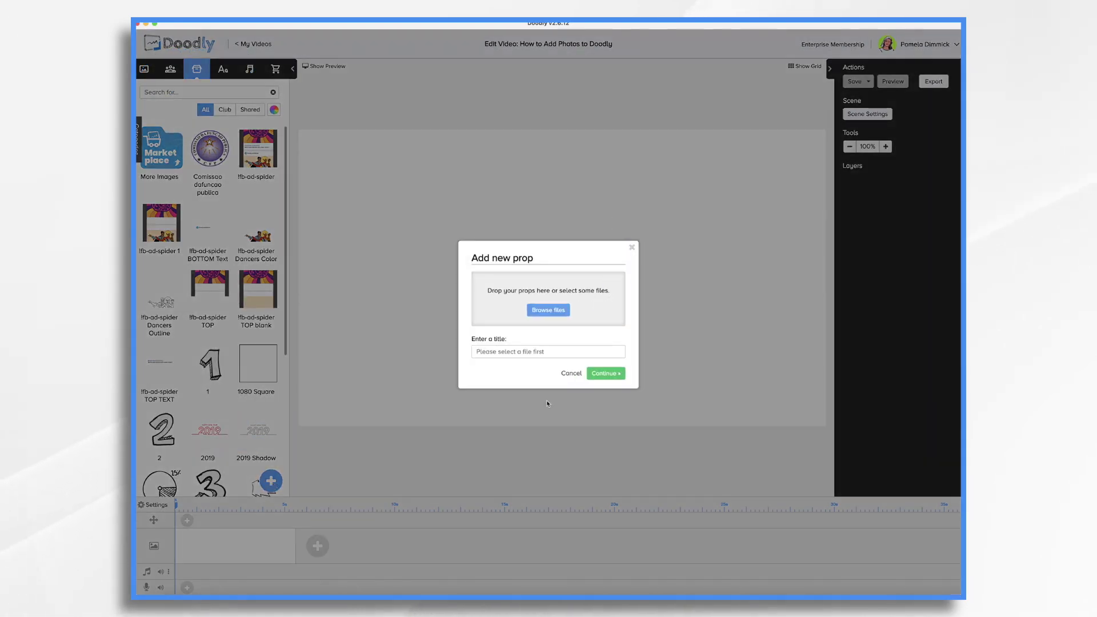
left_click(554, 313)
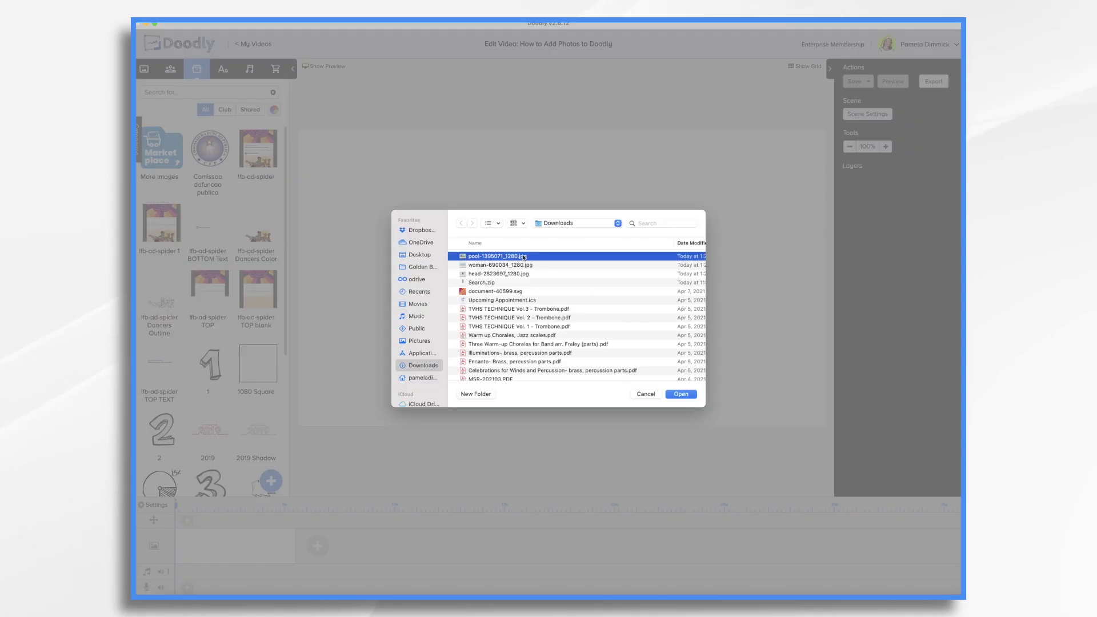
left_click(687, 397)
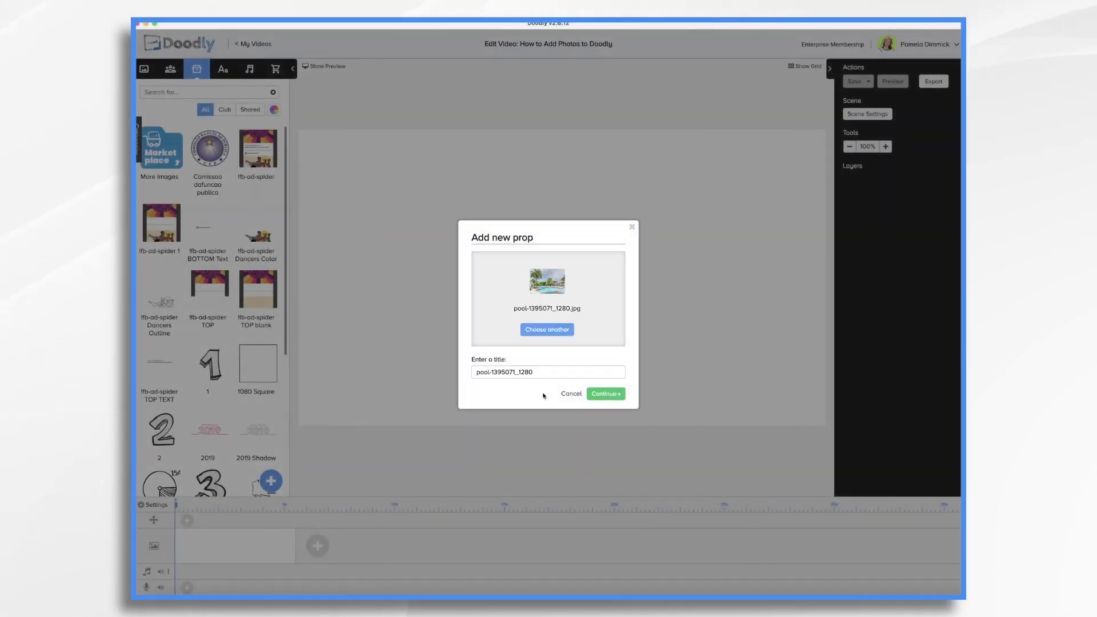
left_click(543, 374)
key("super+a")
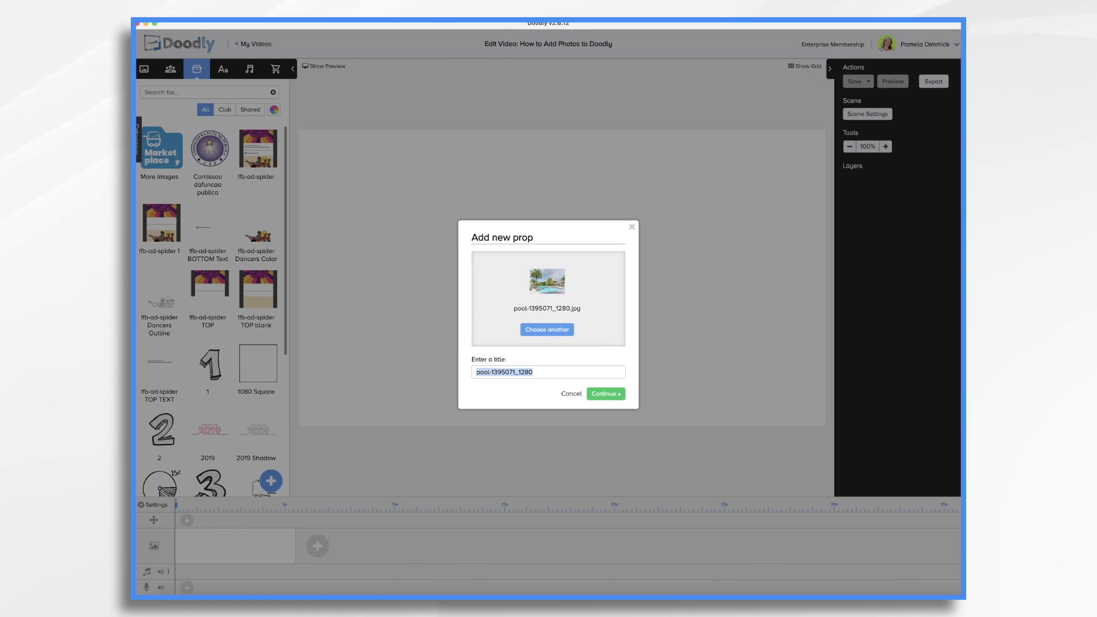
type("Pool")
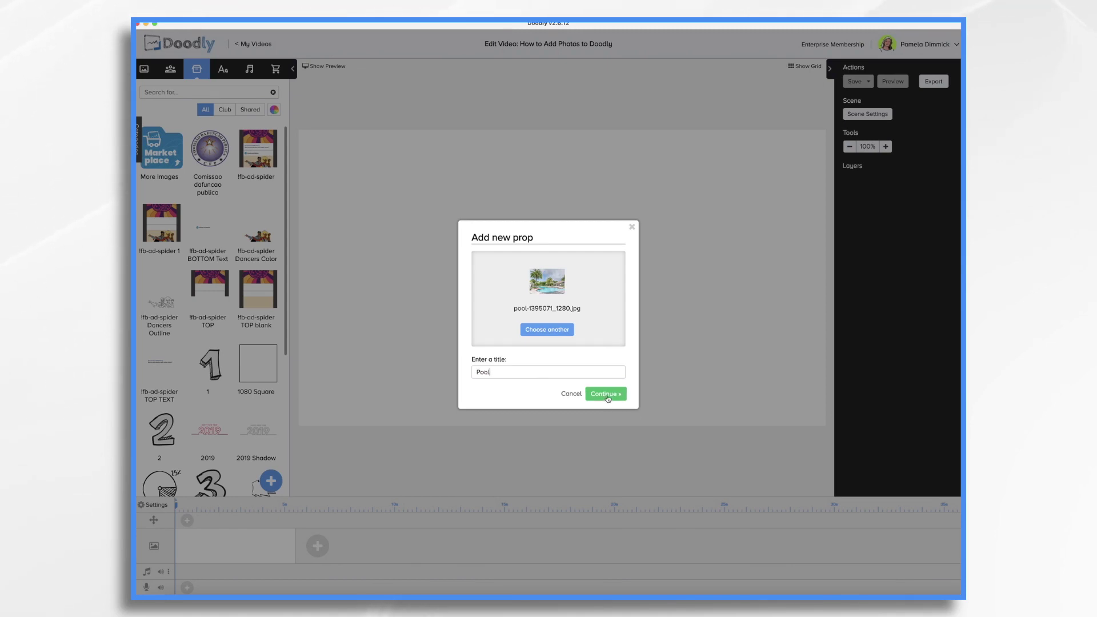
left_click(606, 395)
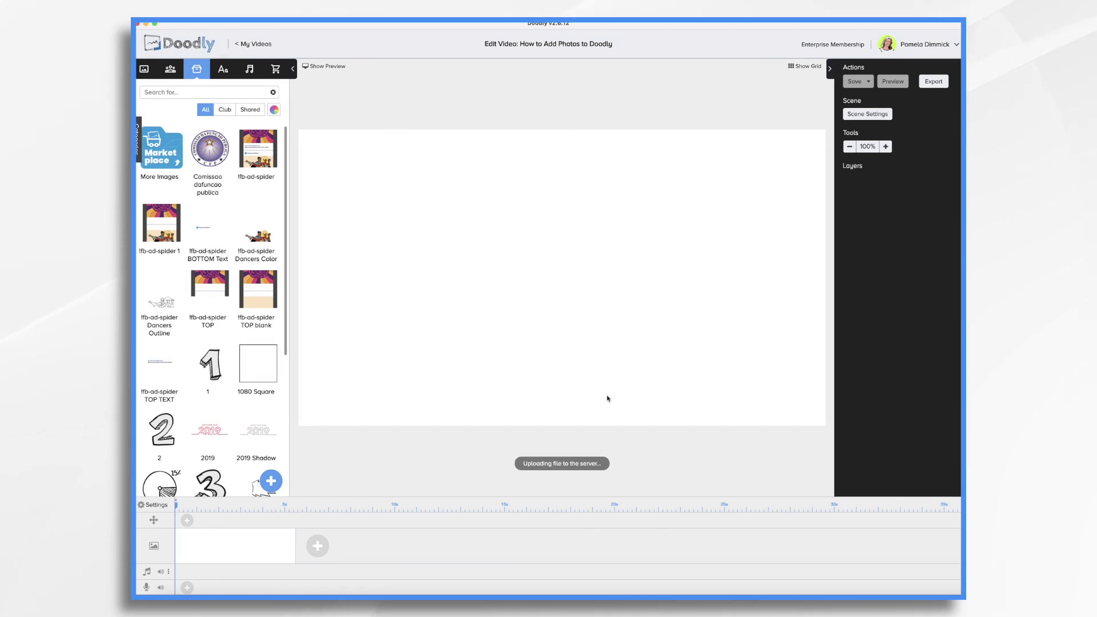
- Preview the new pool scene, then select the Pool photo on the canvas for editing
right_click(469, 548)
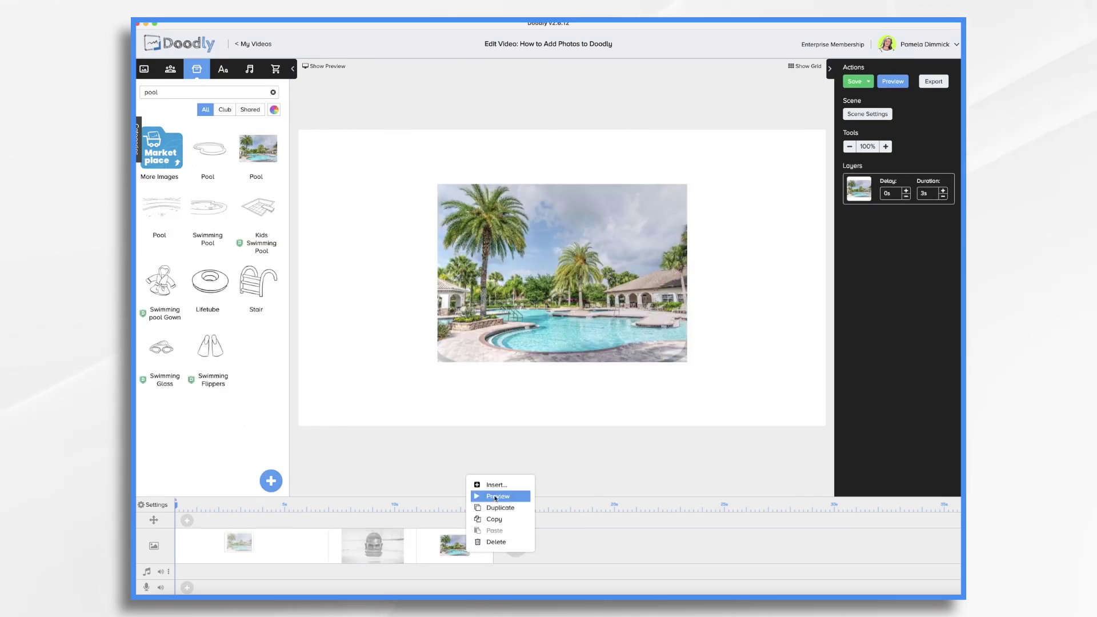
left_click(496, 497)
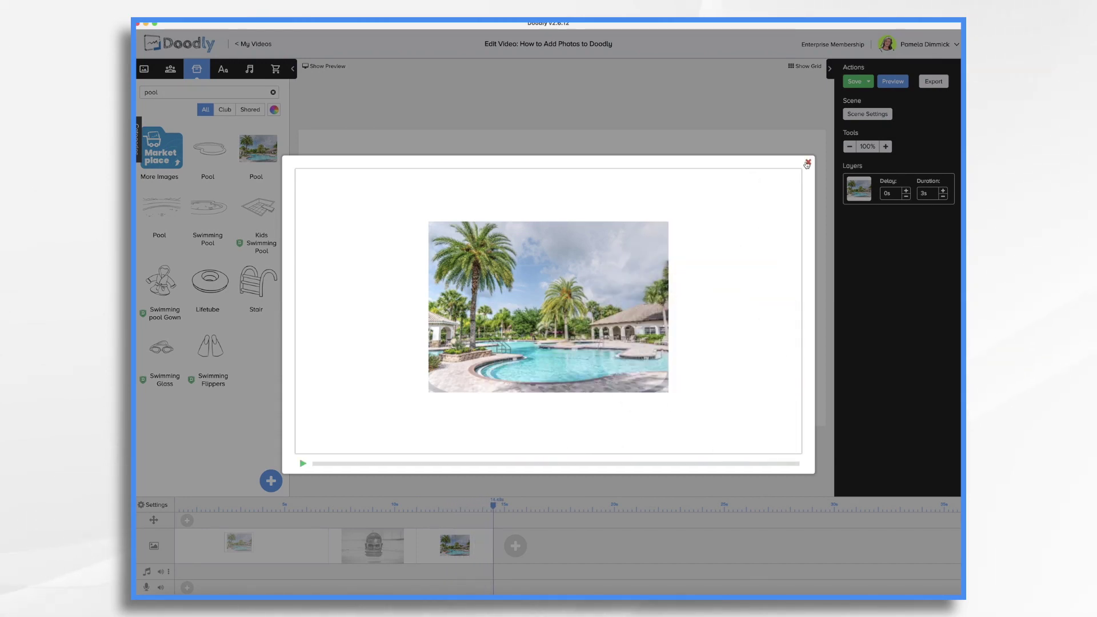
left_click(808, 163)
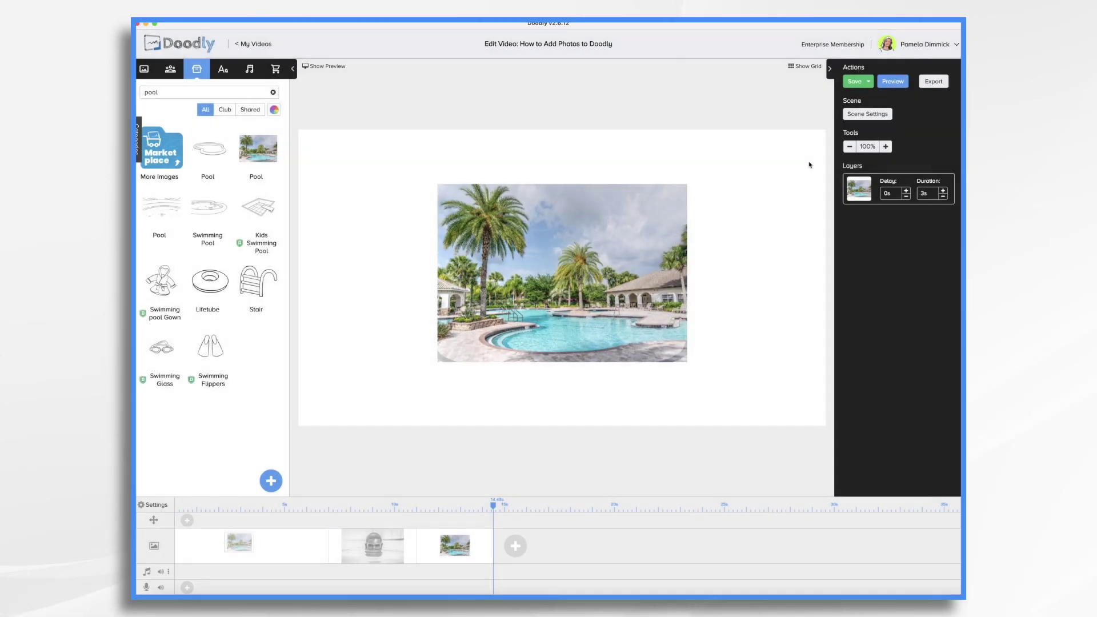
left_click(562, 307)
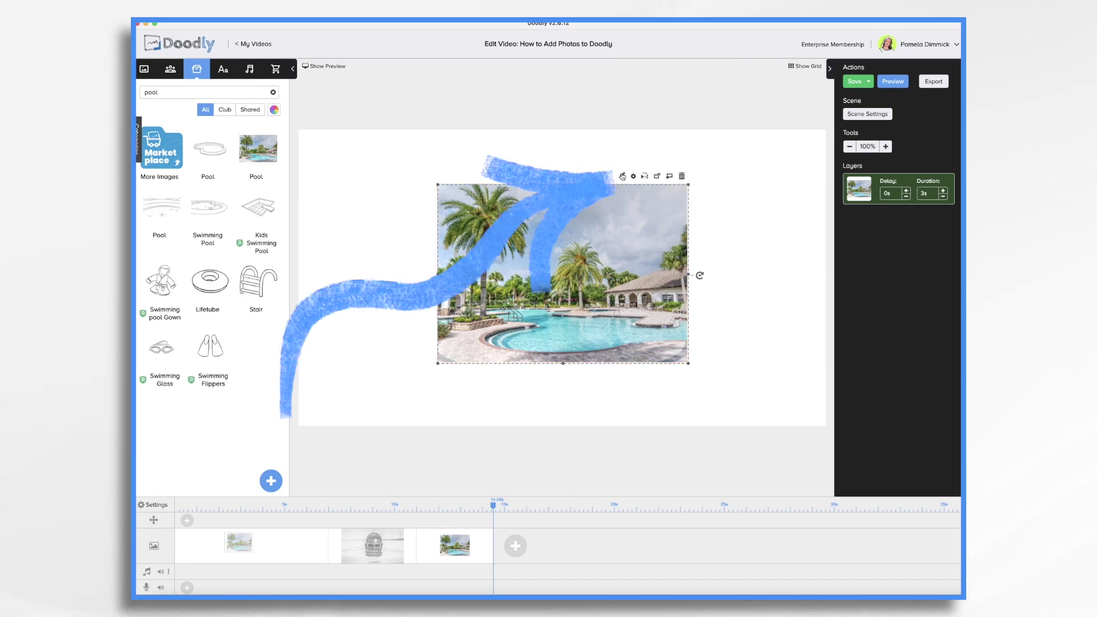
left_click(623, 177)
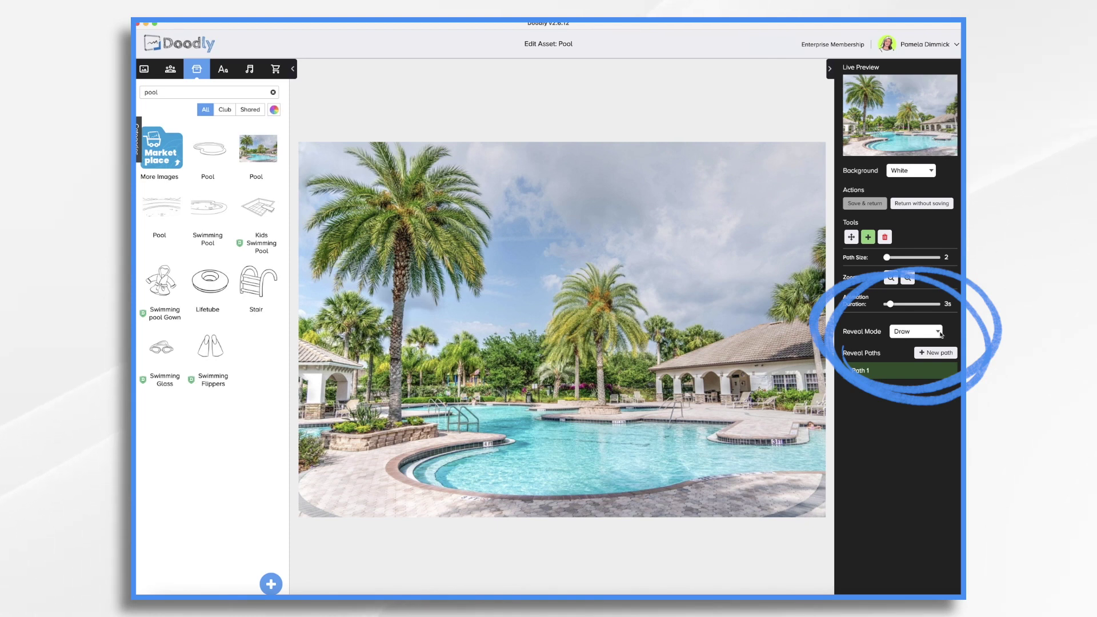
- Set the Pool photo's Reveal Mode to Fade and save the change
left_click(931, 333)
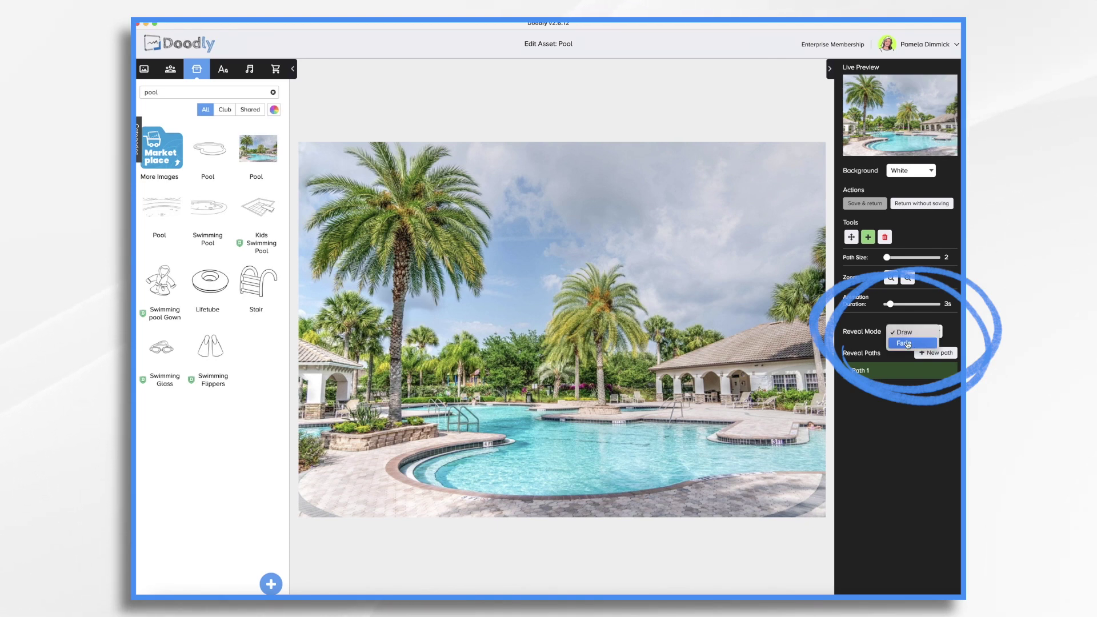
left_click(913, 344)
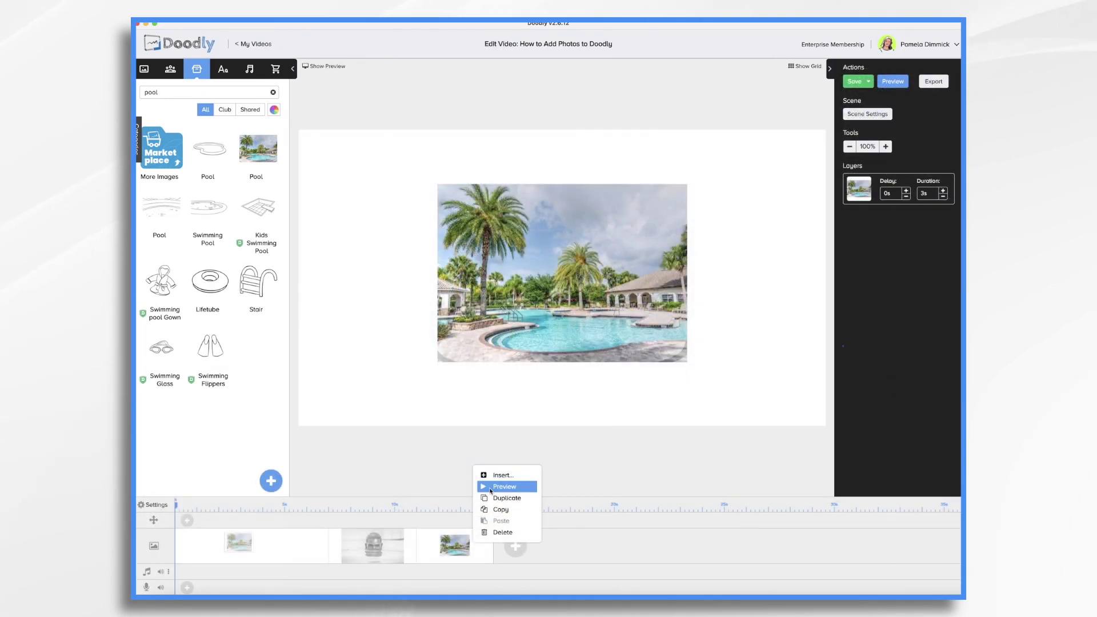
left_click(490, 491)
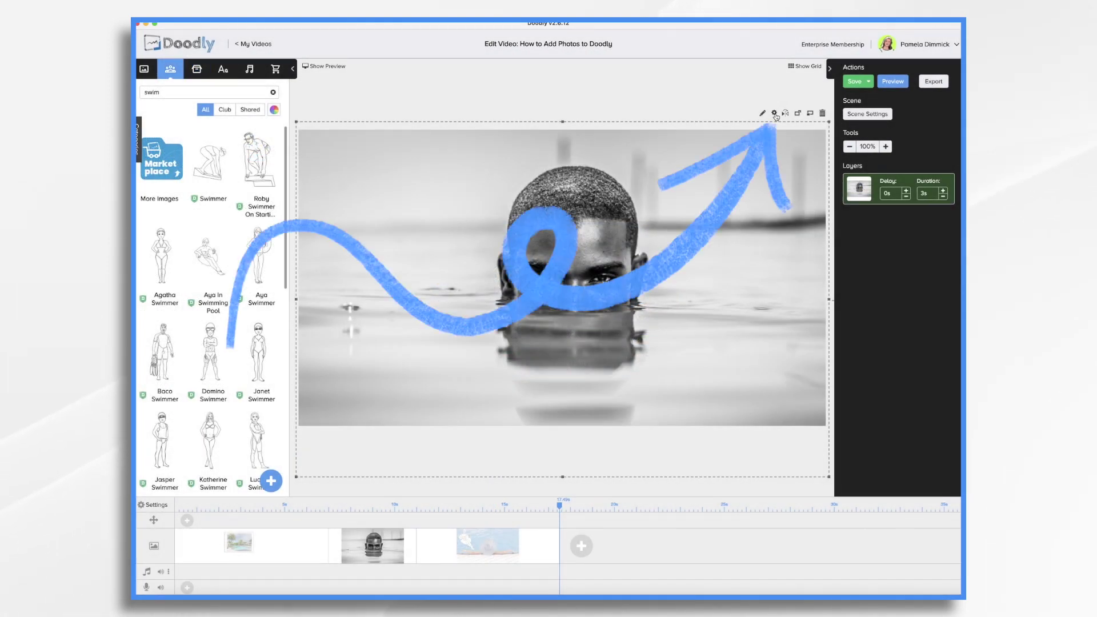
- Lower the head-2823697_1280 photo's opacity to 0% in Asset Settings and apply it
left_click(774, 114)
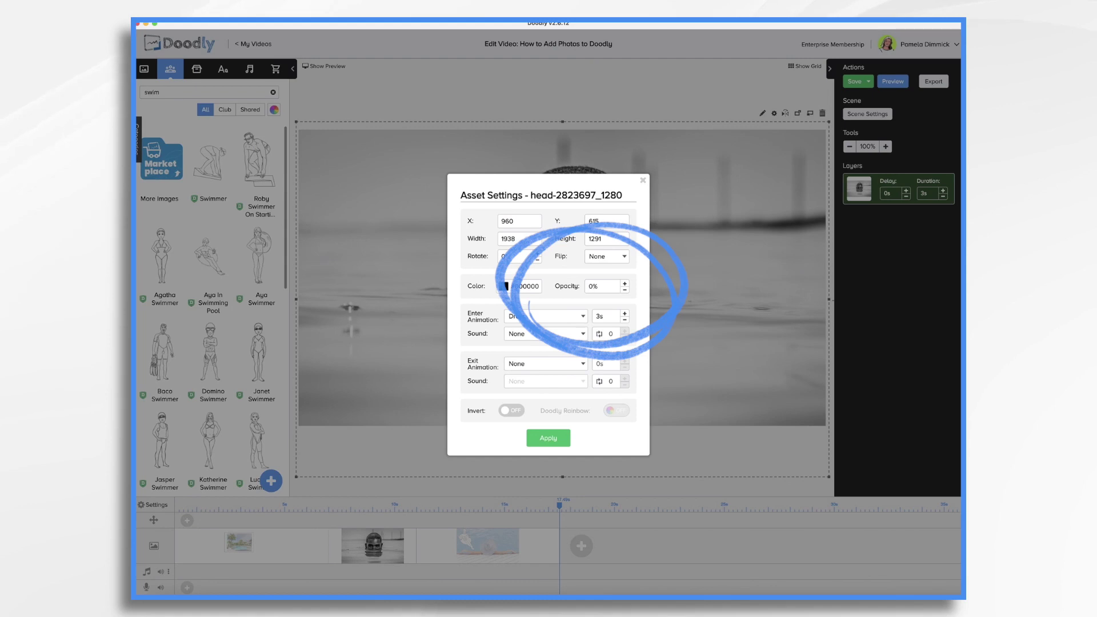
left_click(549, 439)
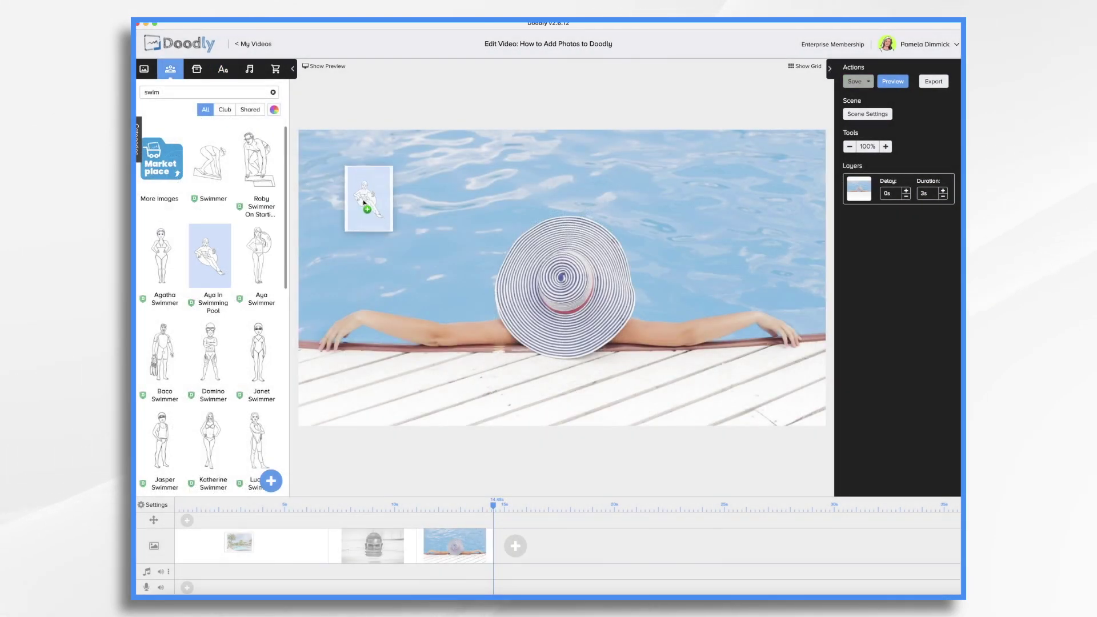
- Add the swimmer-in-a-tube character on the hat-in-pool photo without replacing it, and enlarge it
left_click_drag(366, 199, 363, 202)
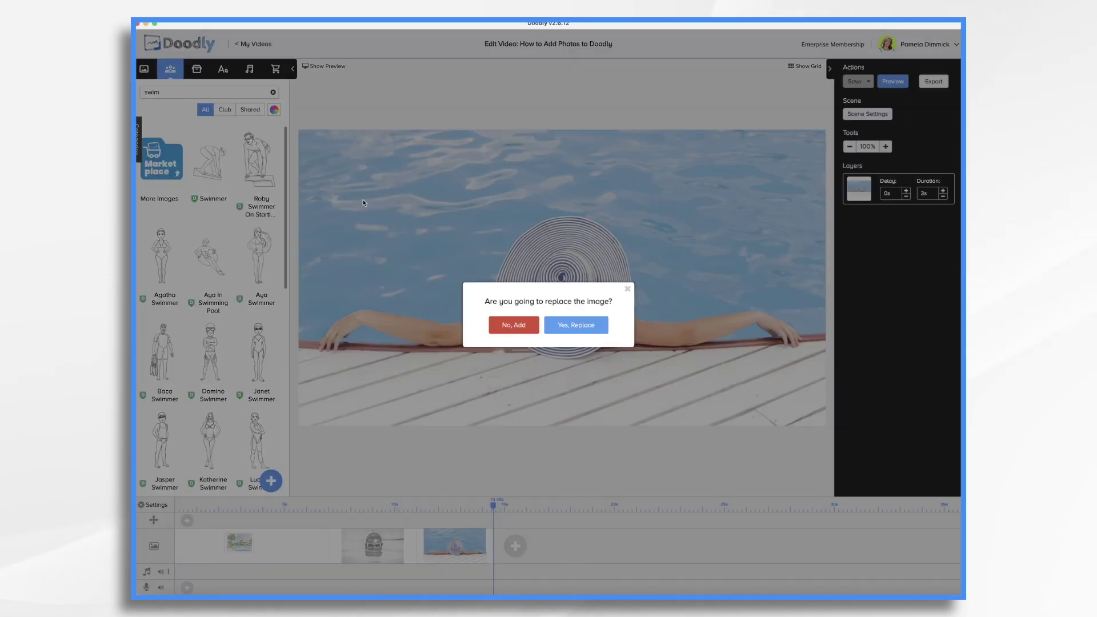
left_click(525, 327)
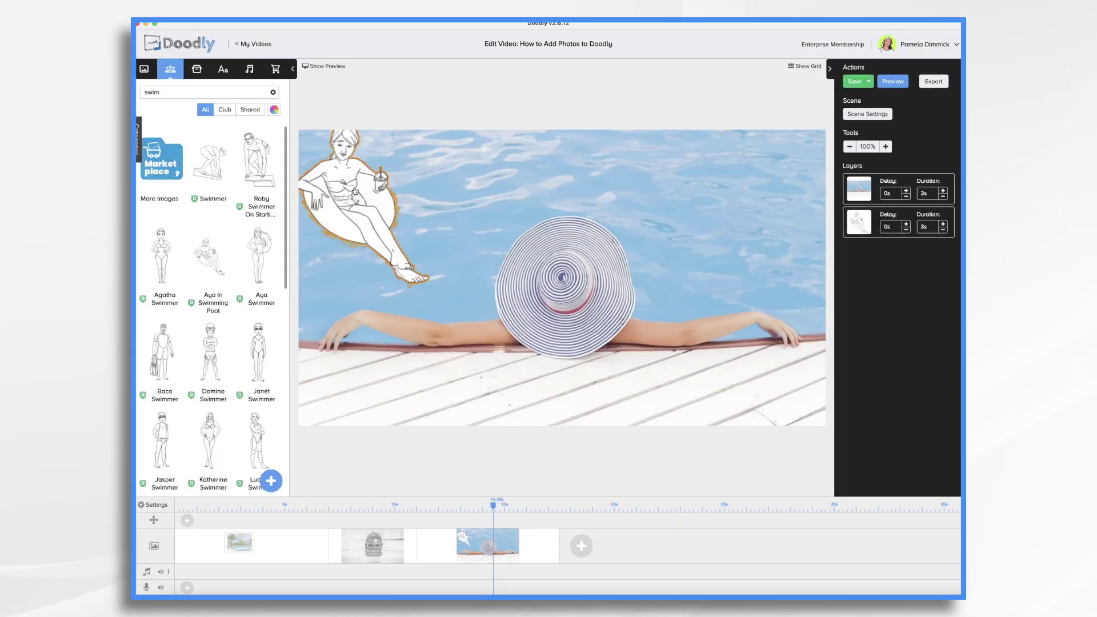
left_click_drag(425, 290, 628, 494)
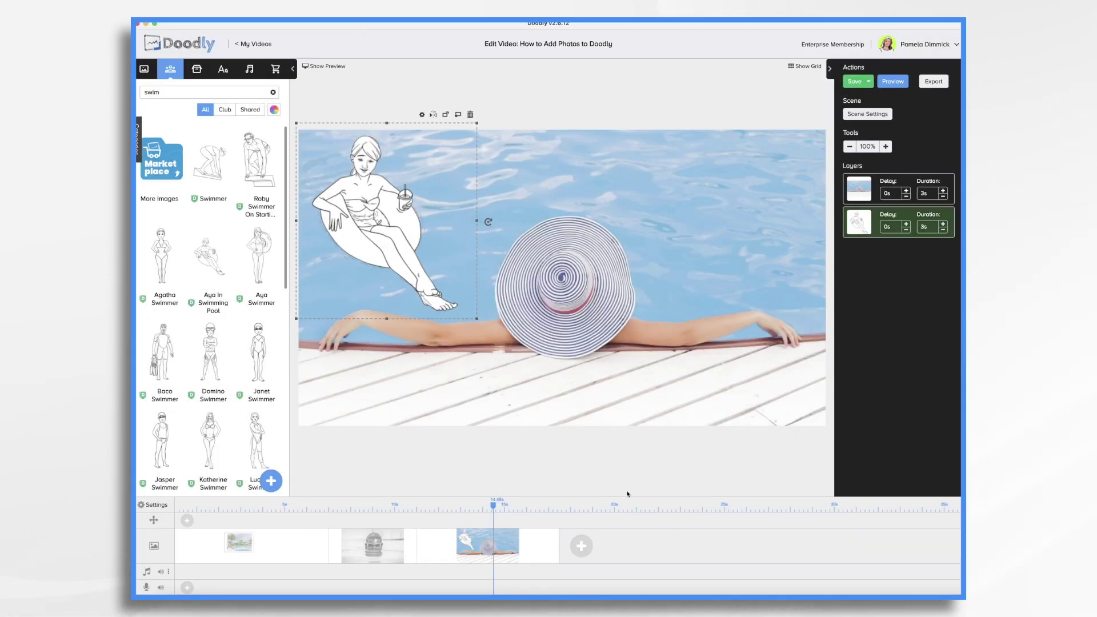
- Preview the pool scene with the swimmer, then select the background pool photo
right_click(539, 554)
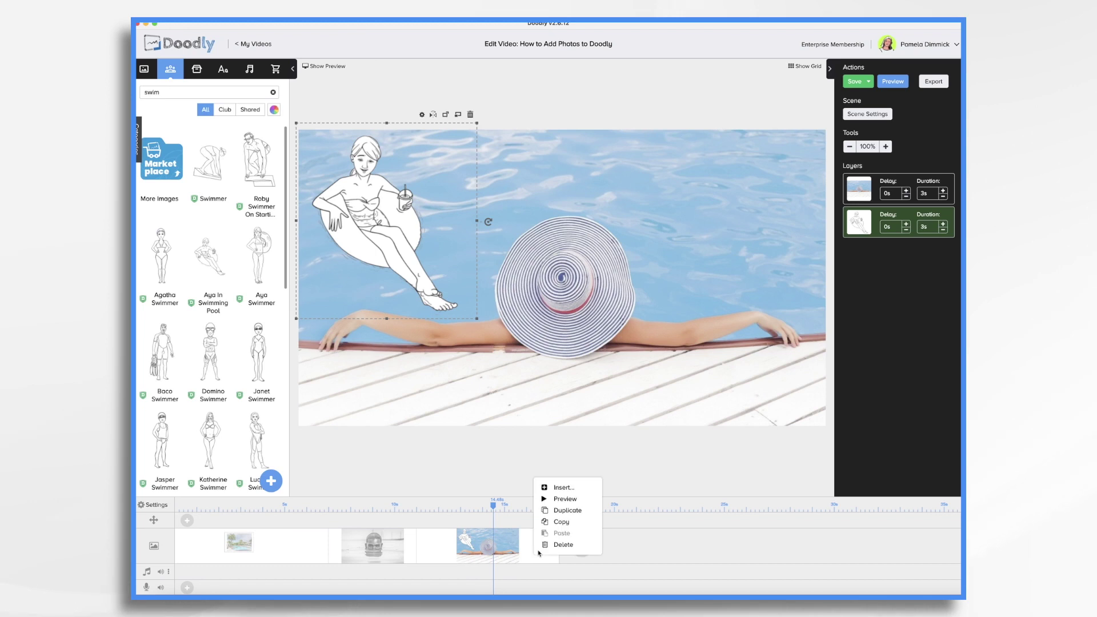
left_click(553, 499)
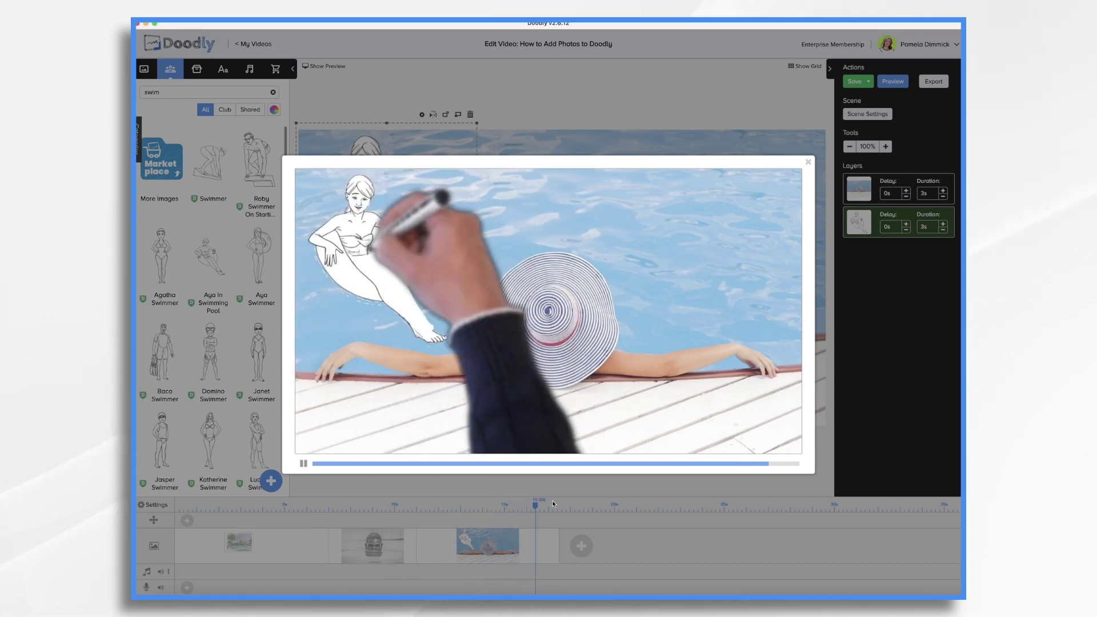
left_click(809, 165)
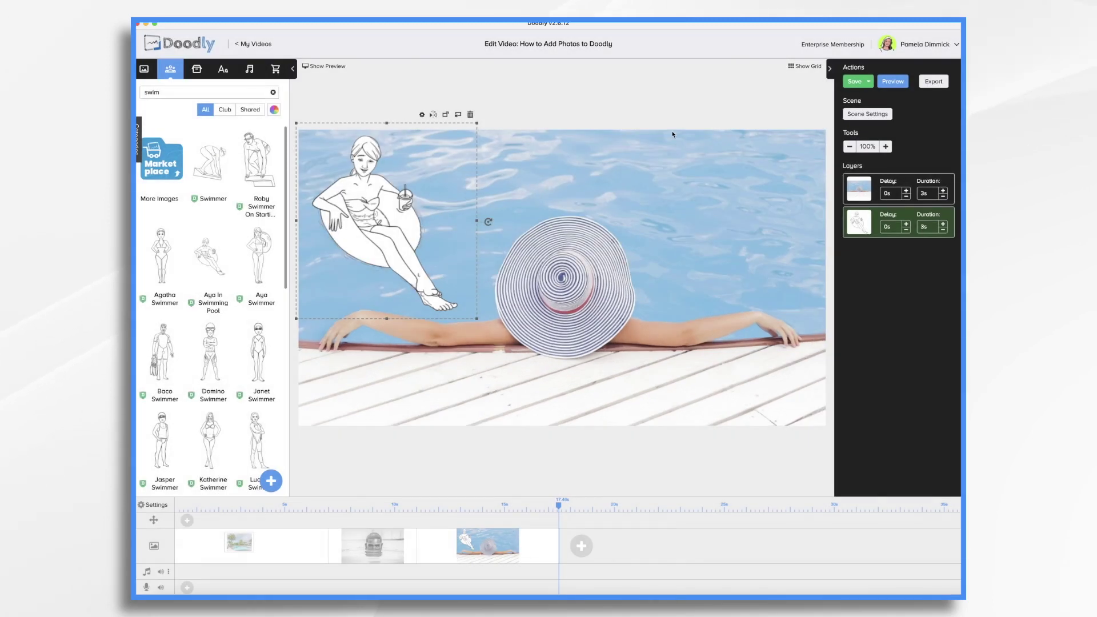
left_click(667, 183)
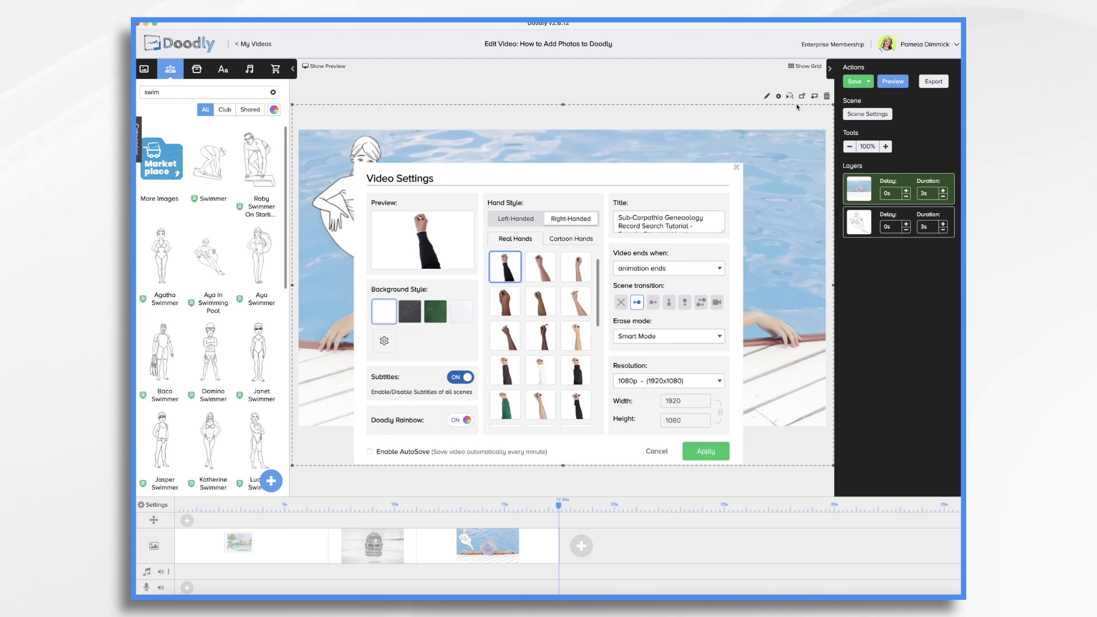
- Set the Erase mode to Off in Video Settings
left_click(720, 337)
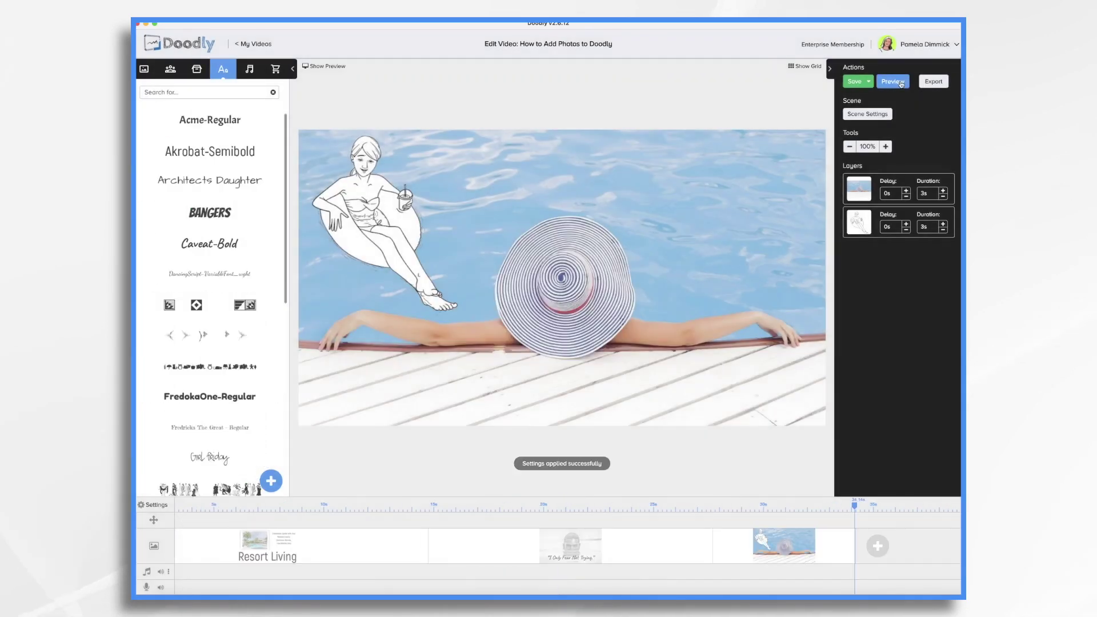
- Play the full-video preview from the Actions panel, opening with the Resort Living scene
left_click(900, 83)
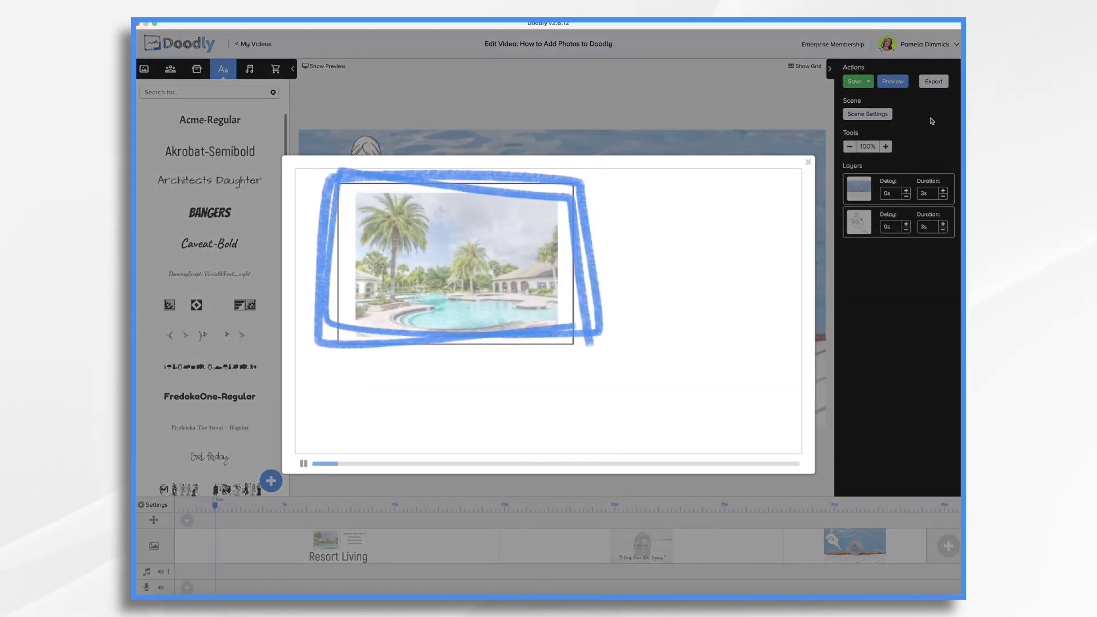